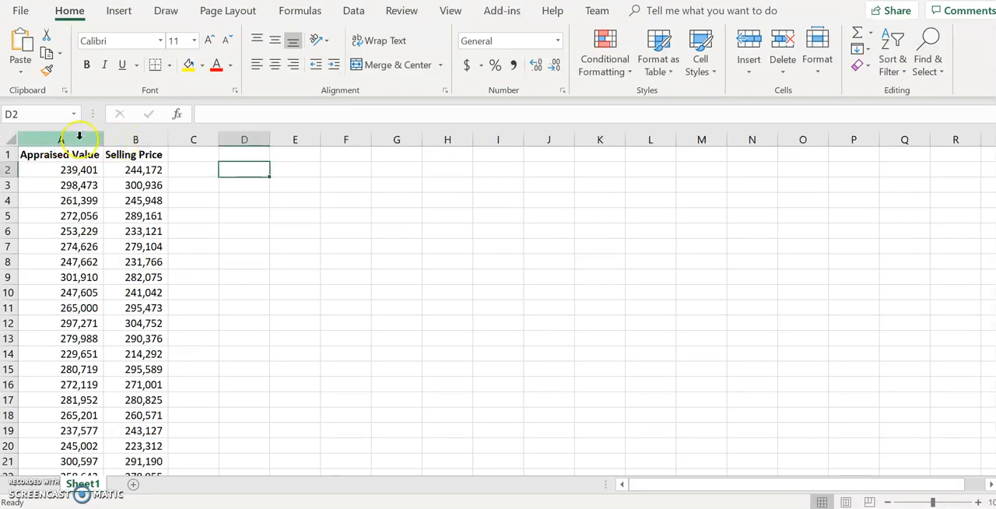
Step: Select the Appraised Value and Selling Price columns and insert the recommended scatter chart
{"action": "left_click_drag", "start_coordinate": [79, 136], "coordinate": [129, 138]}
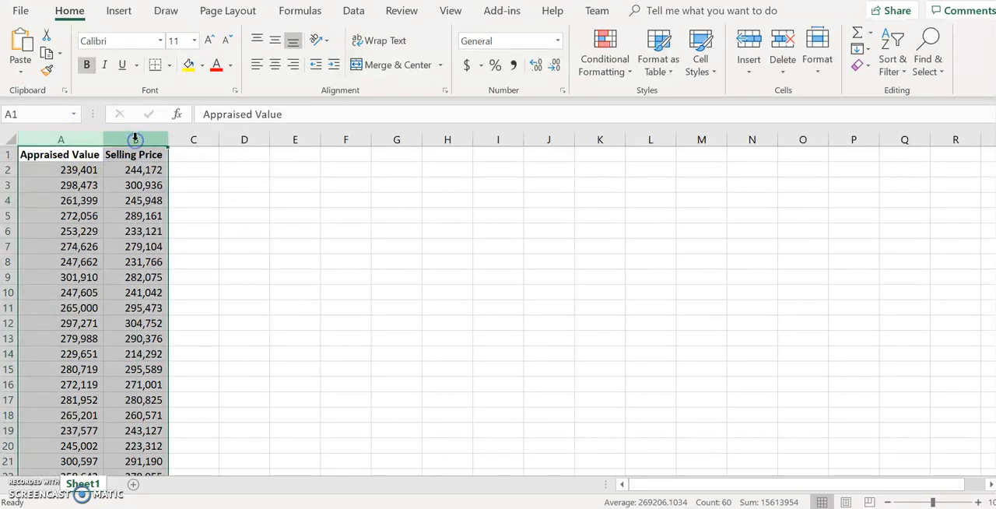
{"action": "left_click", "coordinate": [120, 12]}
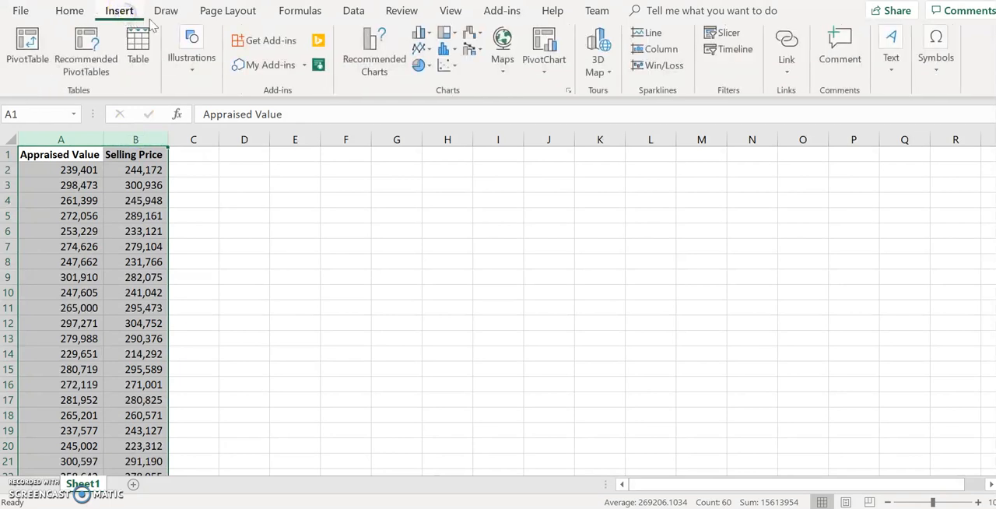
{"action": "left_click", "coordinate": [371, 58]}
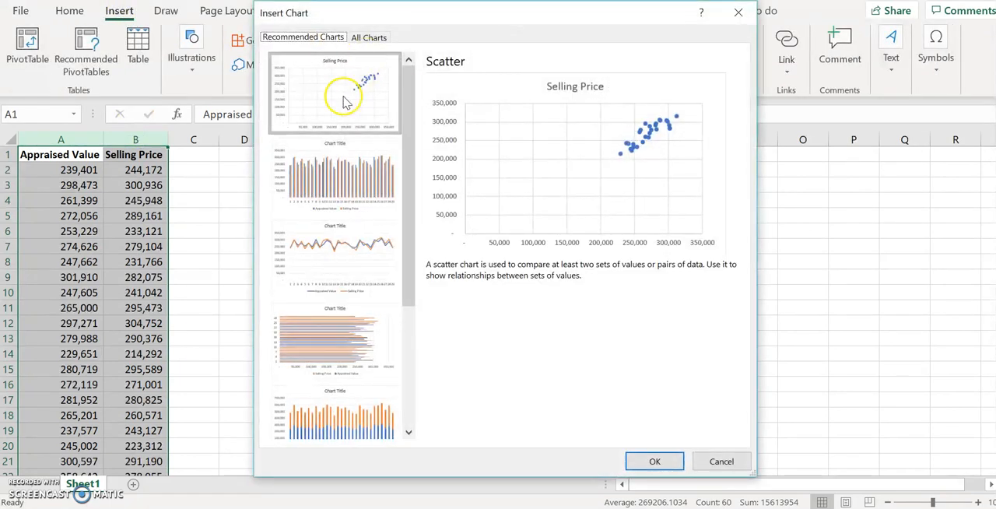
{"action": "left_click", "coordinate": [644, 459]}
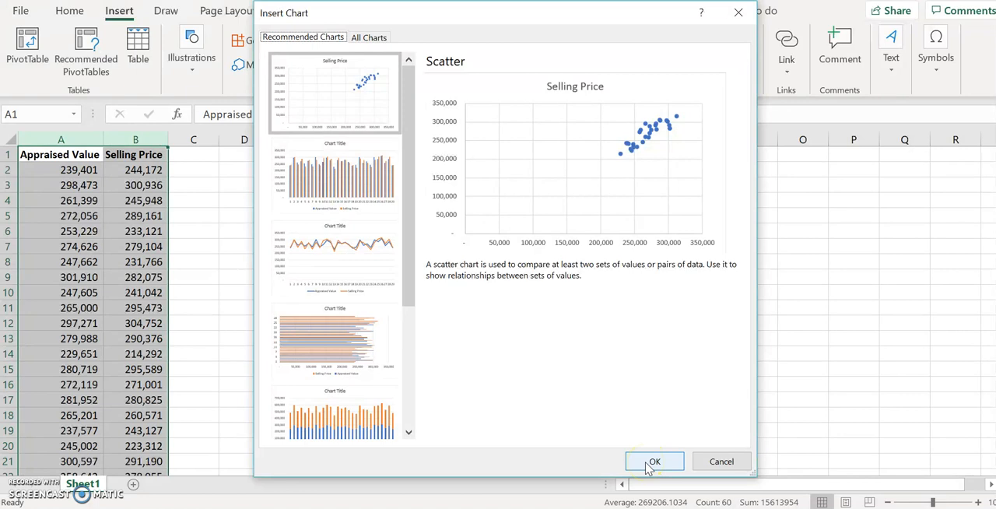
{"action": "left_click", "coordinate": [652, 462]}
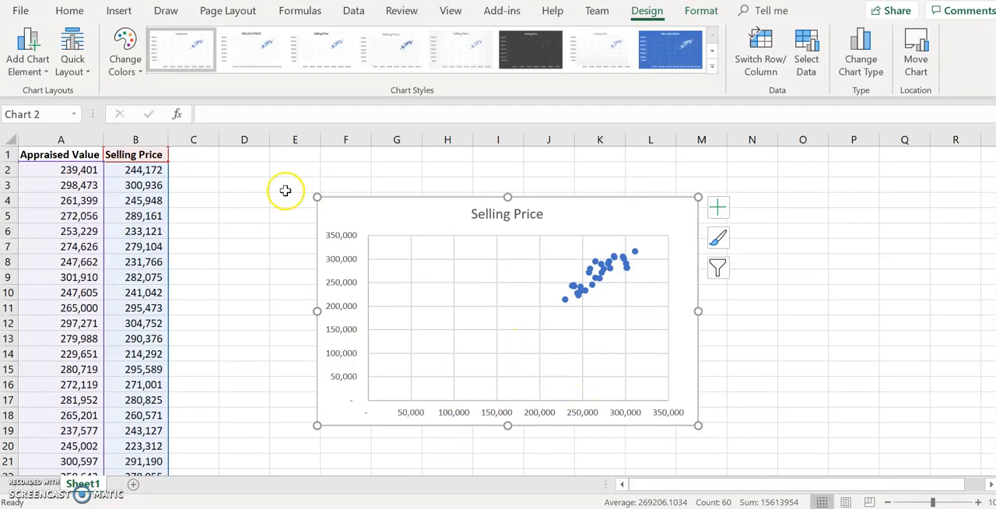
Step: Apply Quick Layout 9 to the scatter chart to add axis titles, a legend and a trendline equation
{"action": "left_click", "coordinate": [71, 64]}
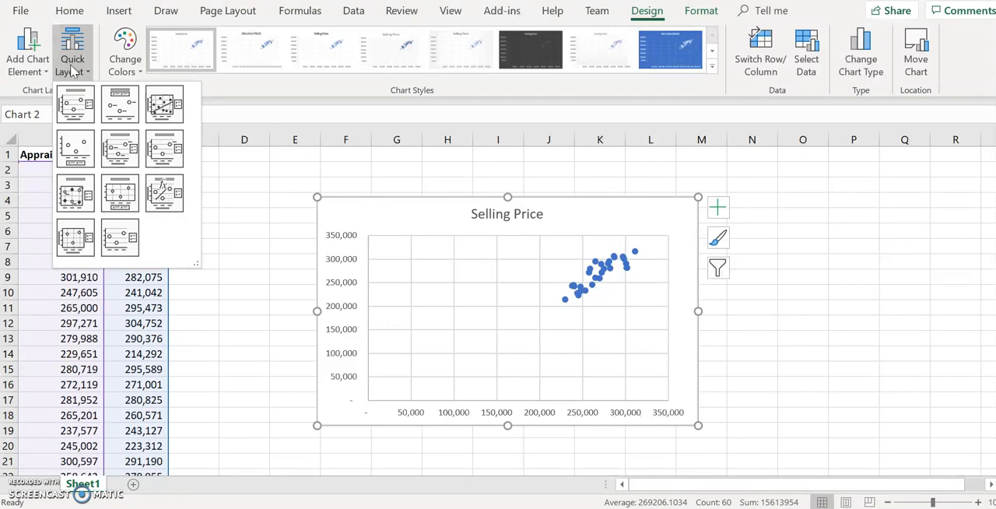
{"action": "left_click", "coordinate": [164, 196]}
{"action": "left_click", "coordinate": [455, 338]}
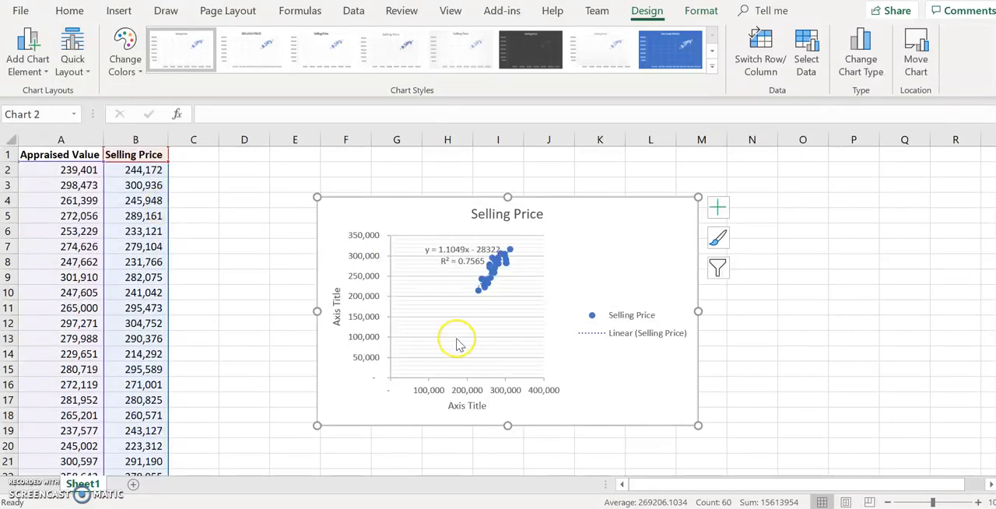
Step: Rename the horizontal axis title to "Appraisal Value"
{"action": "left_click", "coordinate": [471, 406]}
{"action": "key", "text": "BackSpace"}
{"action": "key", "text": "BackSpace"}
{"action": "key", "text": "BackSpace"}
{"action": "key", "text": "BackSpace"}
{"action": "key", "text": "BackSpace"}
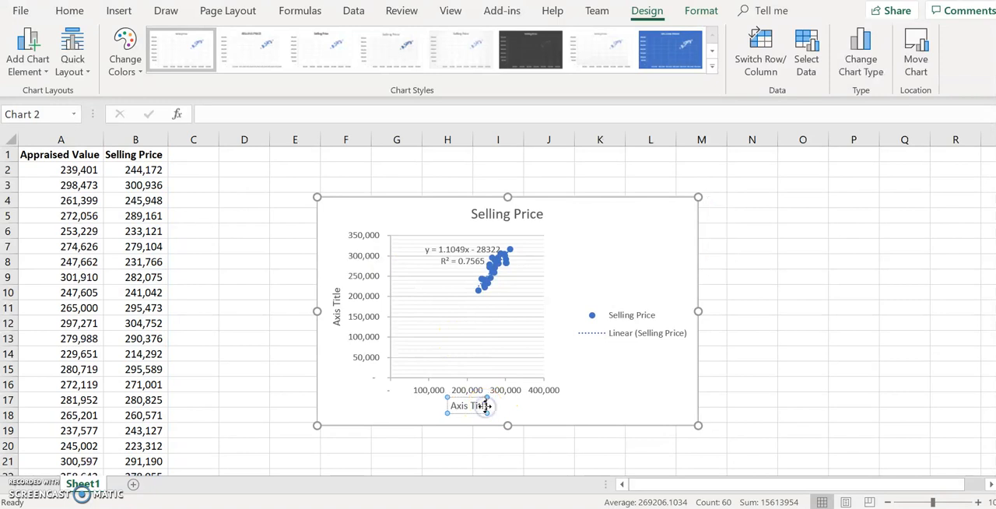
{"action": "key", "text": "BackSpace"}
{"action": "key", "text": "BackSpace"}
{"action": "key", "text": "BackSpace"}
{"action": "key", "text": "BackSpace"}
{"action": "type", "text": "ppraisal Value"}
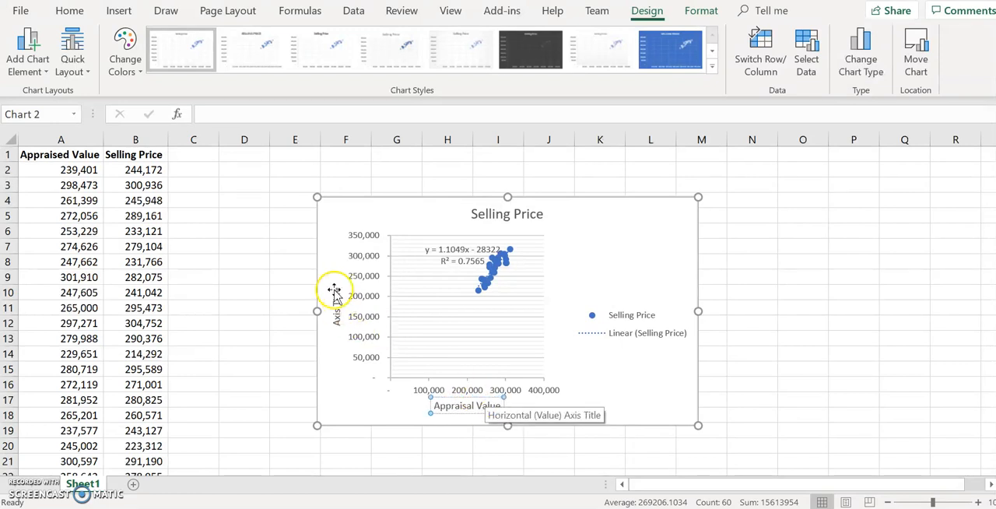
Step: Rename the vertical axis title to "Selling Price"
{"action": "left_click", "coordinate": [338, 289]}
{"action": "left_click", "coordinate": [339, 289]}
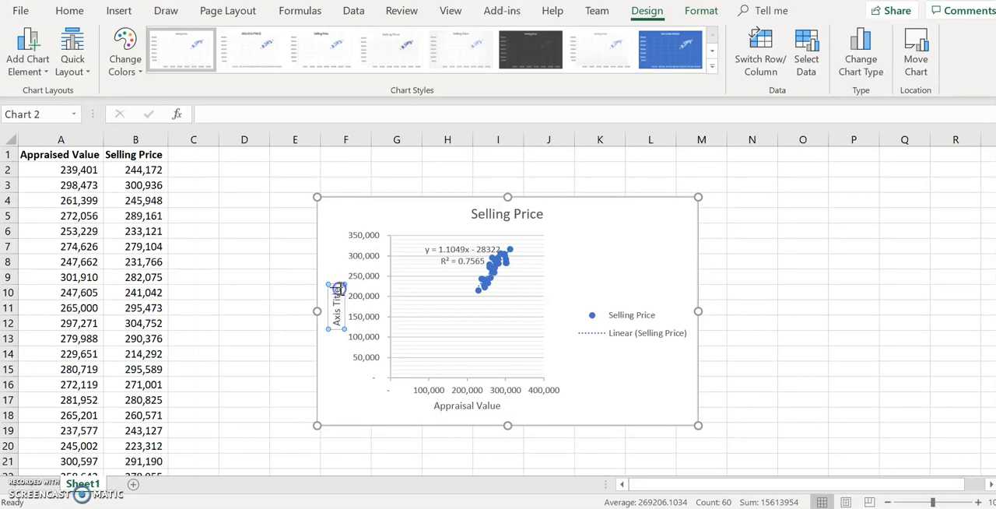
{"action": "key", "text": "BackSpace"}
{"action": "key", "text": "BackSpace"}
{"action": "key", "text": "BackSpace"}
{"action": "key", "text": "BackSpace"}
{"action": "key", "text": "BackSpace"}
{"action": "key", "text": "BackSpace"}
{"action": "key", "text": "BackSpace"}
{"action": "key", "text": "BackSpace"}
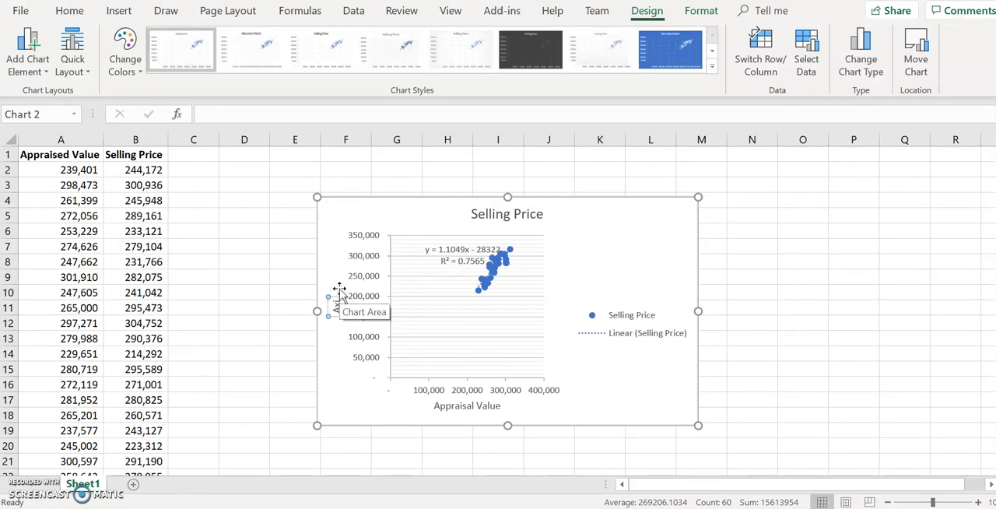
{"action": "key", "text": "BackSpace"}
{"action": "key", "text": "BackSpace"}
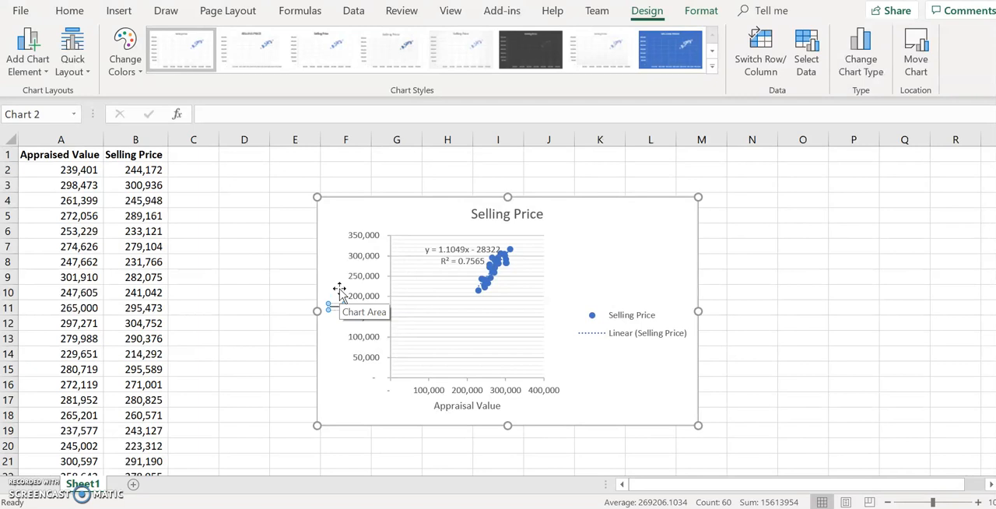
{"action": "type", "text": "Selling Pr"}
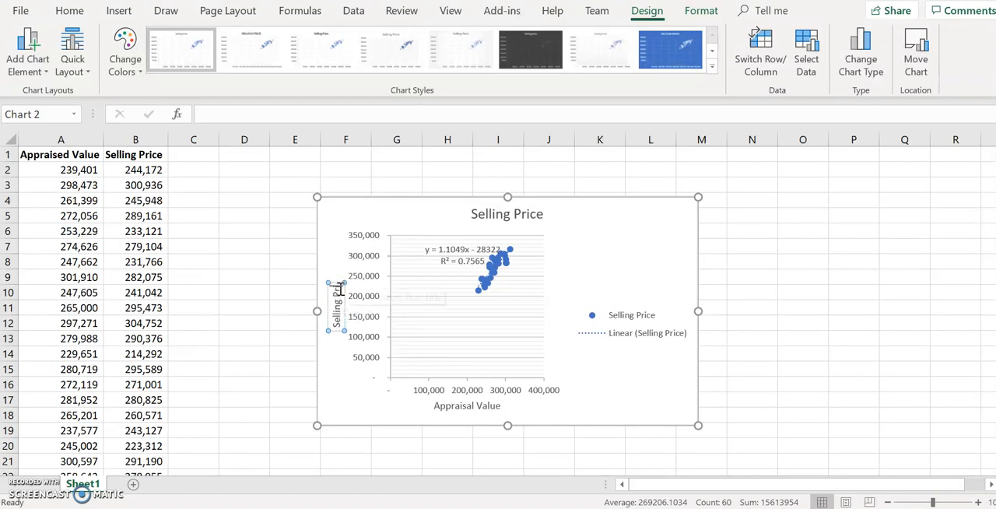
{"action": "type", "text": "ice"}
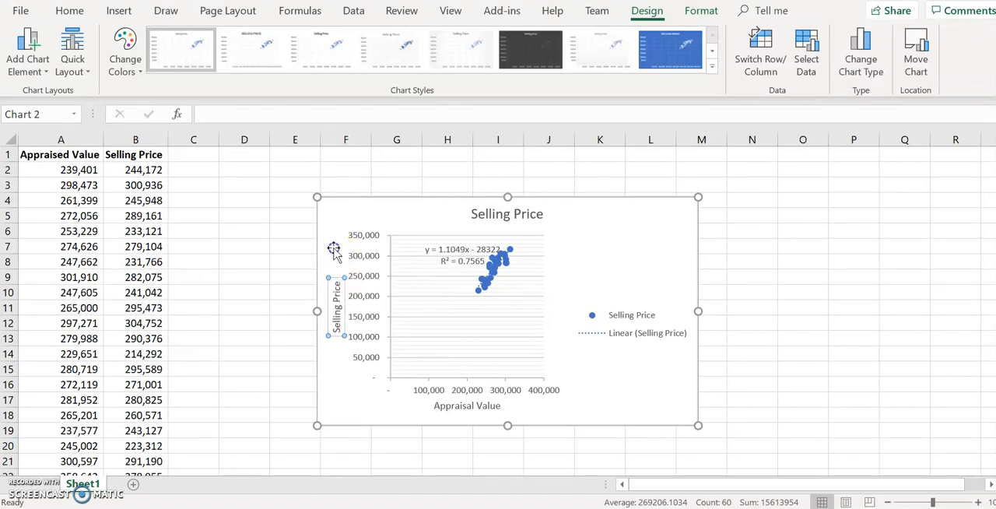
Step: Change the chart title to "Appraisal Value vs. Selling Price"
{"action": "left_click", "coordinate": [330, 247]}
{"action": "left_click", "coordinate": [473, 216]}
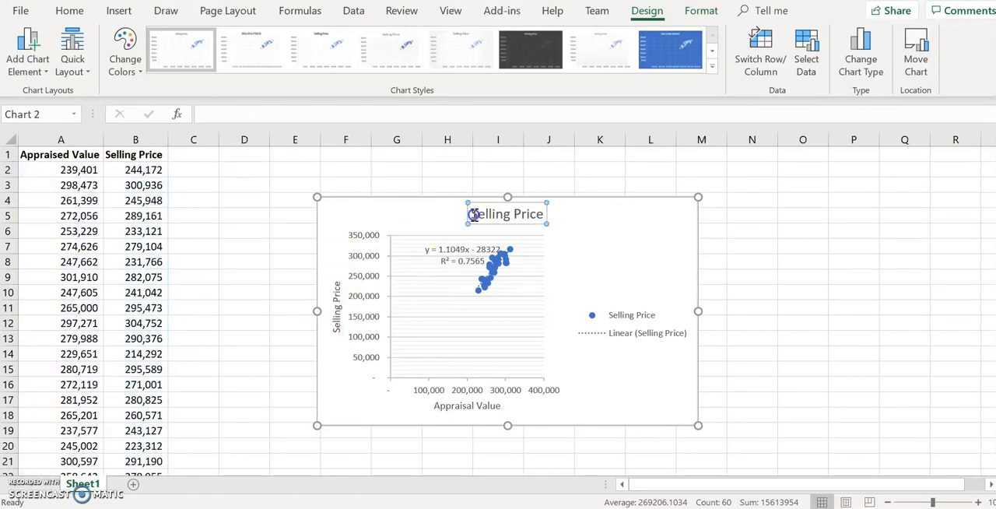
{"action": "type", "text": "Appraisal"}
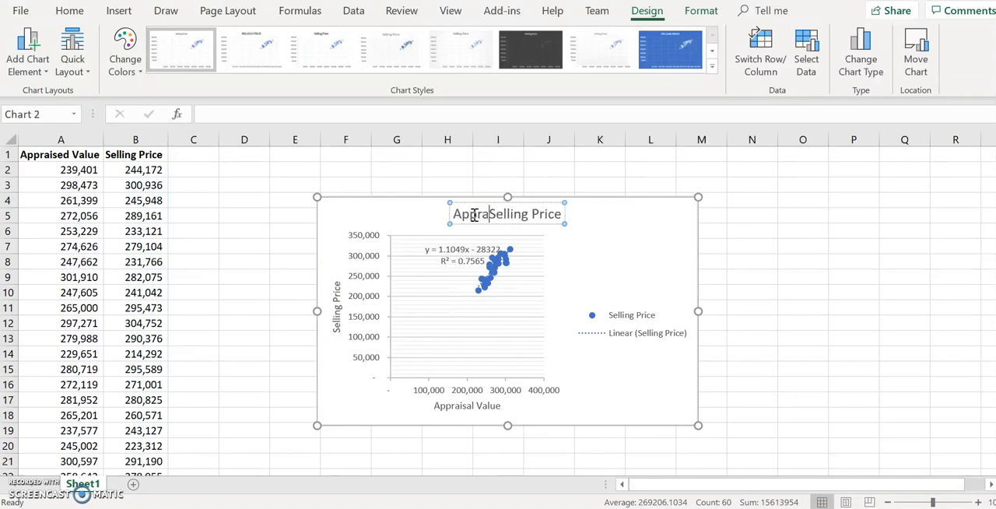
{"action": "type", "text": " Value vs."}
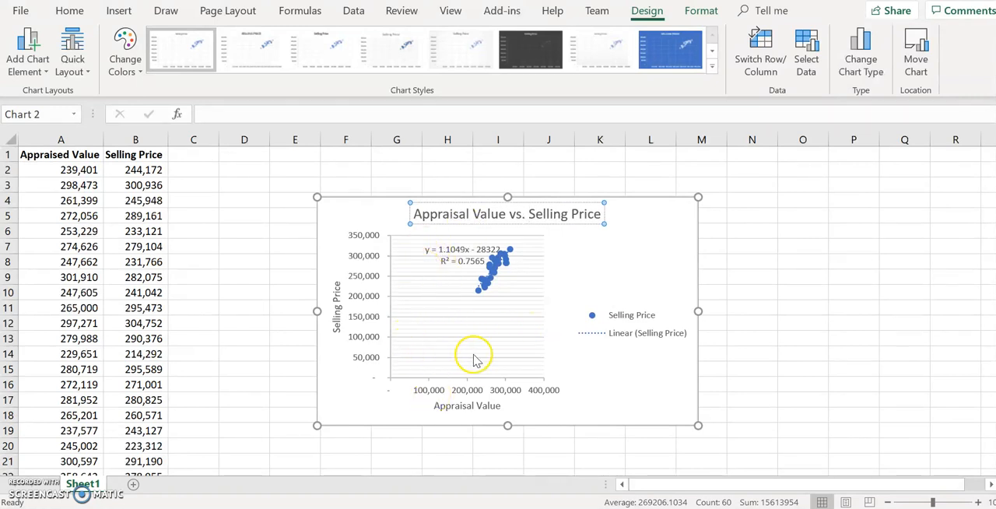
Step: Set the horizontal axis minimum bound to 200000
{"action": "left_click", "coordinate": [474, 391]}
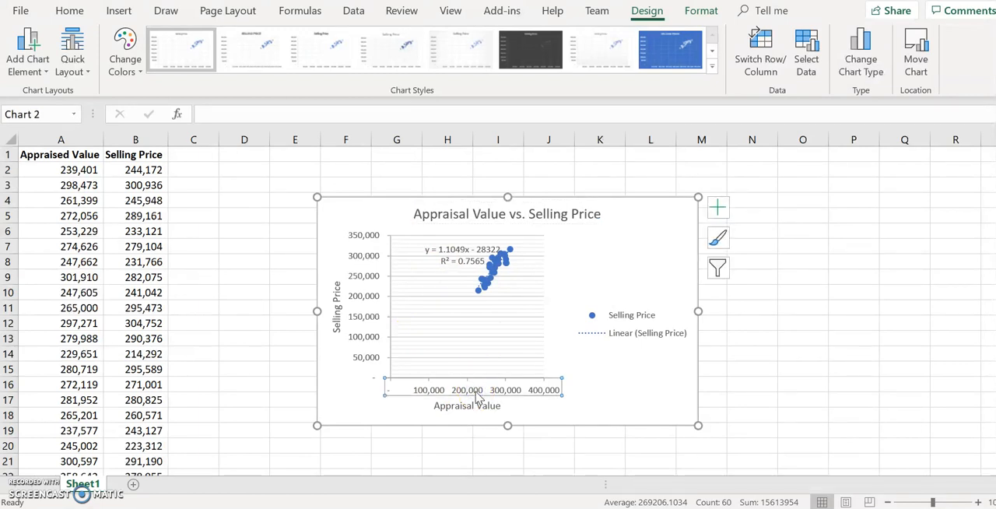
{"action": "double_click", "coordinate": [477, 395]}
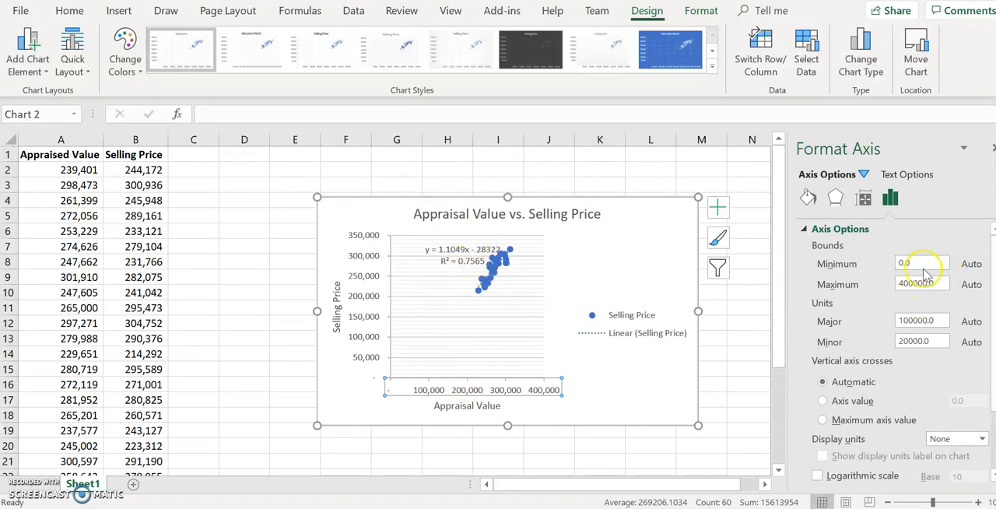
{"action": "double_click", "coordinate": [896, 263]}
{"action": "type", "text": "200000"}
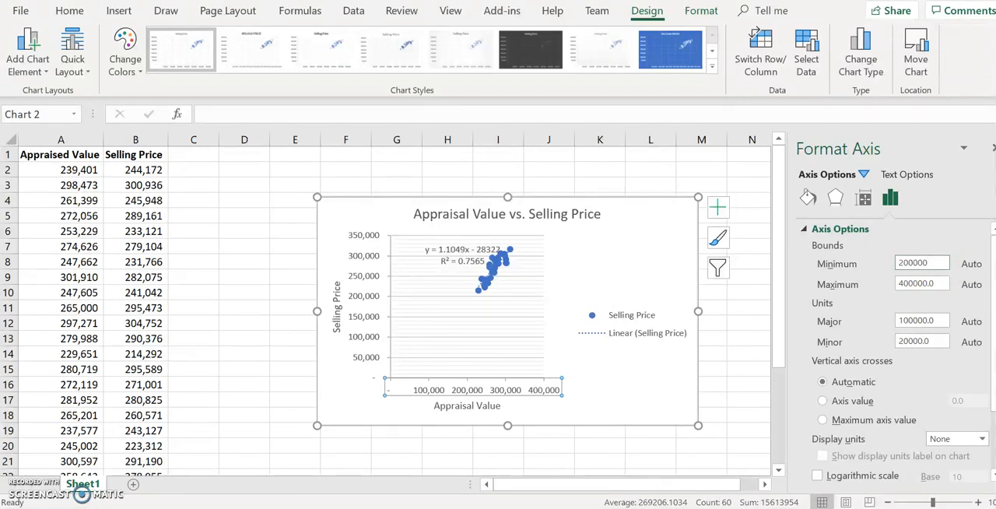
{"action": "key", "text": "Return"}
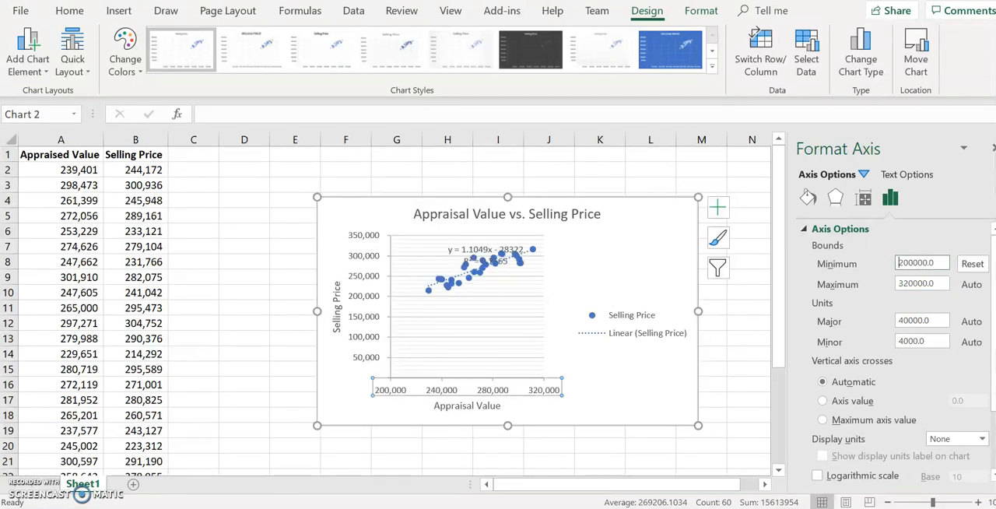
Step: Set the vertical axis minimum bound to 200000
{"action": "left_click", "coordinate": [365, 336]}
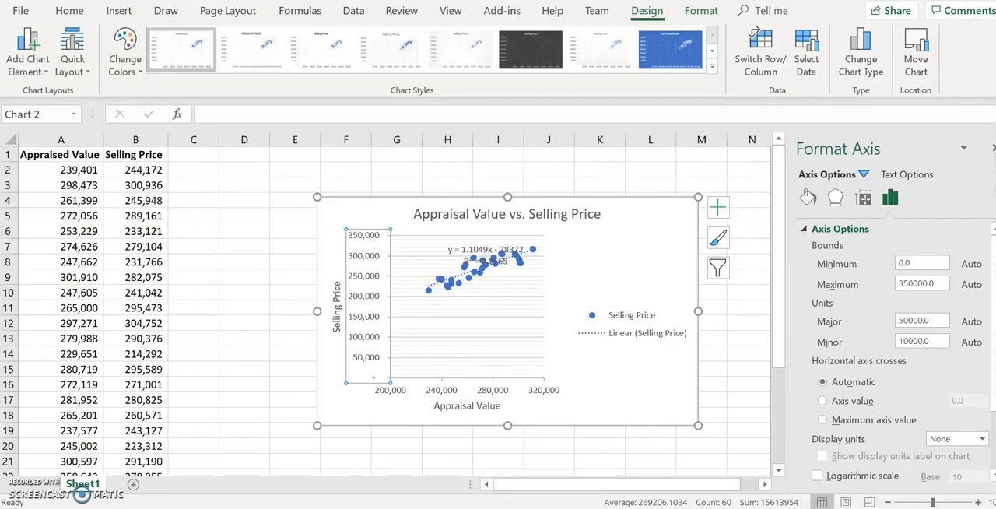
{"action": "left_click_drag", "start_coordinate": [919, 262], "coordinate": [897, 268]}
{"action": "type", "text": "200000"}
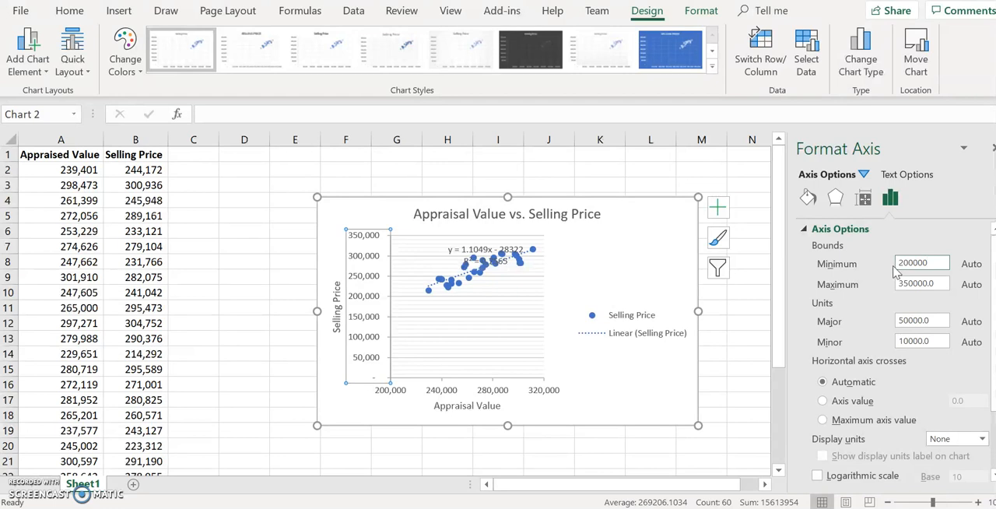
{"action": "left_click", "coordinate": [631, 350]}
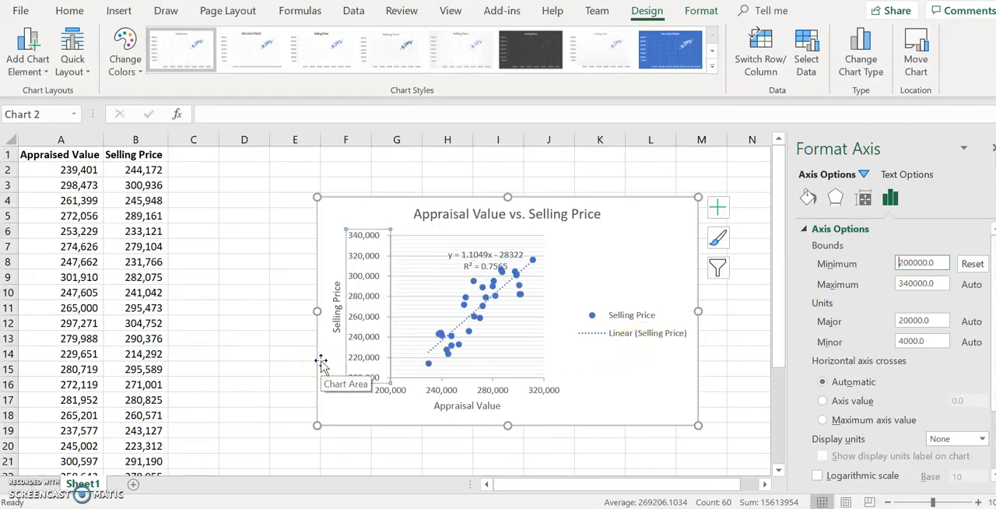
Step: Widen the chart to the left and move the trendline equation label beside the plot area
{"action": "left_click_drag", "start_coordinate": [315, 311], "coordinate": [217, 315]}
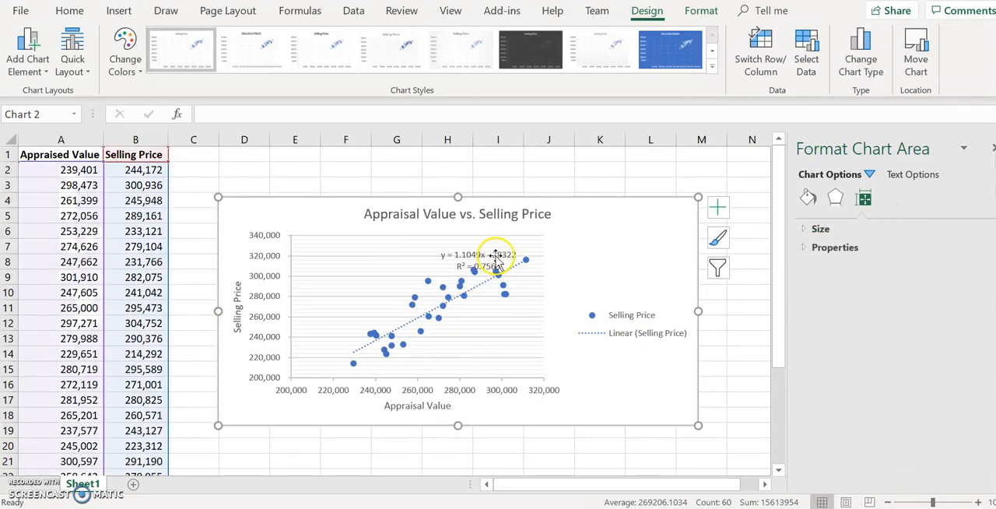
{"action": "left_click", "coordinate": [470, 250]}
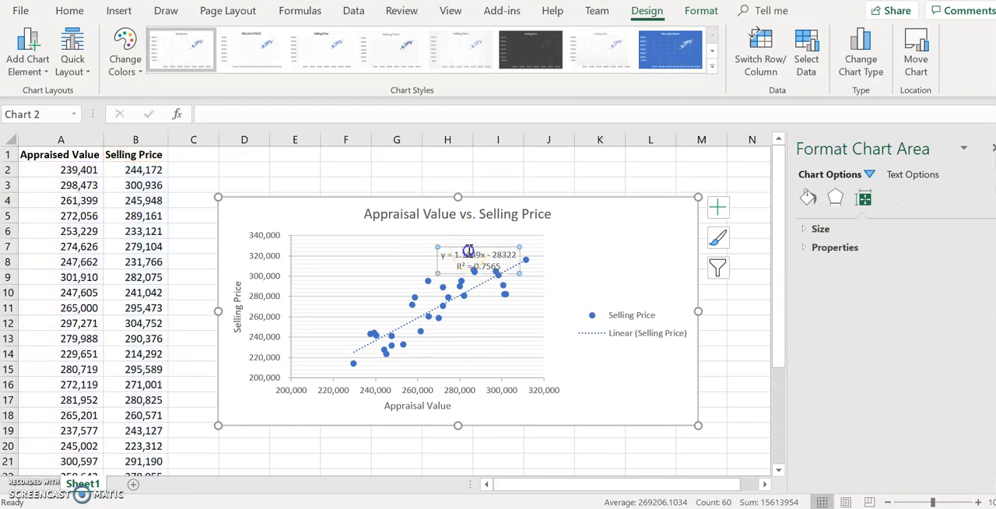
{"action": "left_click_drag", "start_coordinate": [517, 249], "coordinate": [617, 239]}
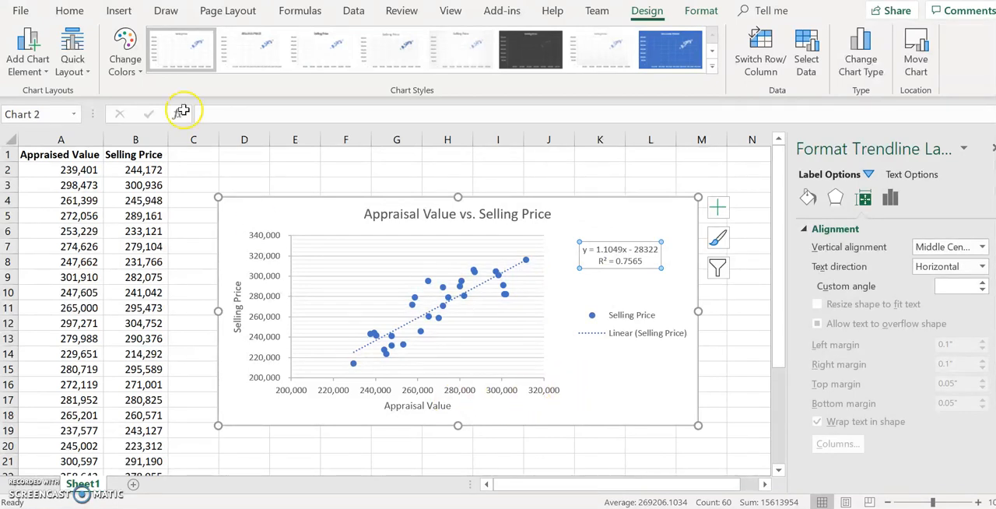
Step: Add a second linear trendline to the chart and open its trendline options
{"action": "left_click", "coordinate": [720, 213]}
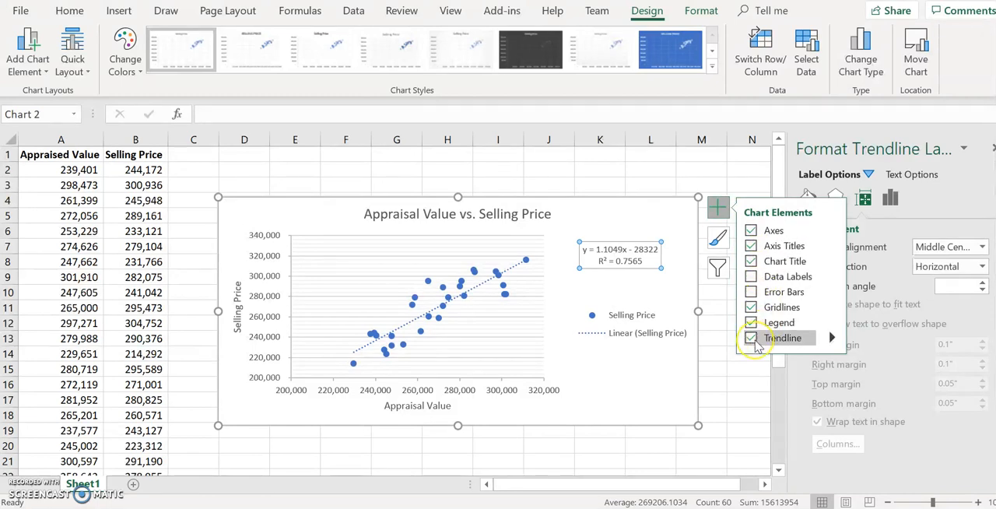
{"action": "left_click", "coordinate": [829, 338]}
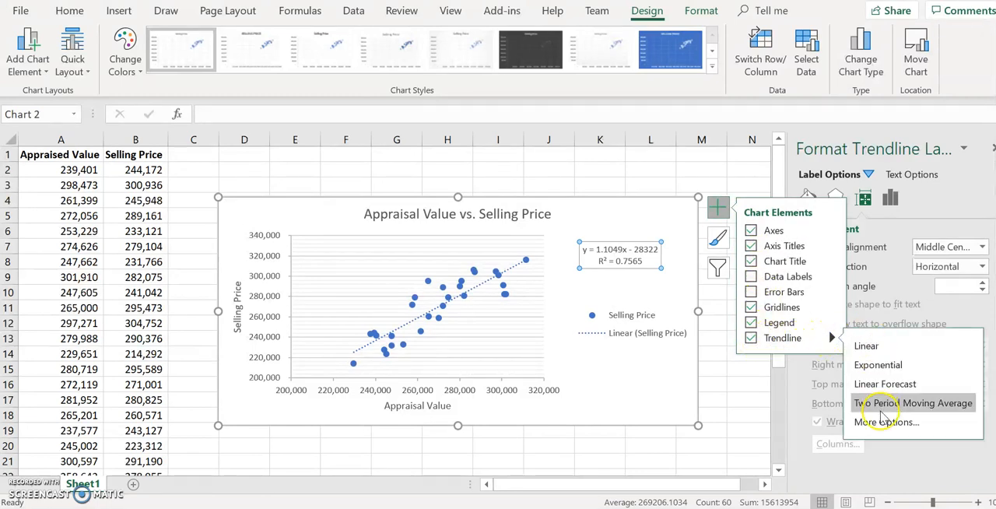
{"action": "left_click", "coordinate": [882, 422]}
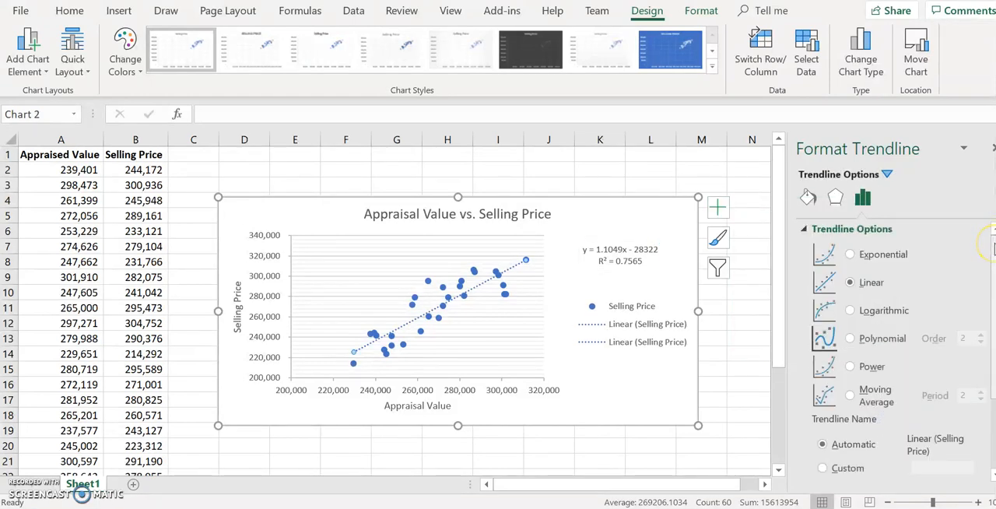
{"action": "mouse_move", "coordinate": [994, 257]}
{"action": "left_mouse_down"}
{"action": "mouse_move", "coordinate": [995, 266]}
{"action": "mouse_move", "coordinate": [994, 256]}
{"action": "left_mouse_up"}
{"action": "scroll", "coordinate": [992, 276], "scroll_direction": "down", "scroll_amount": 3}
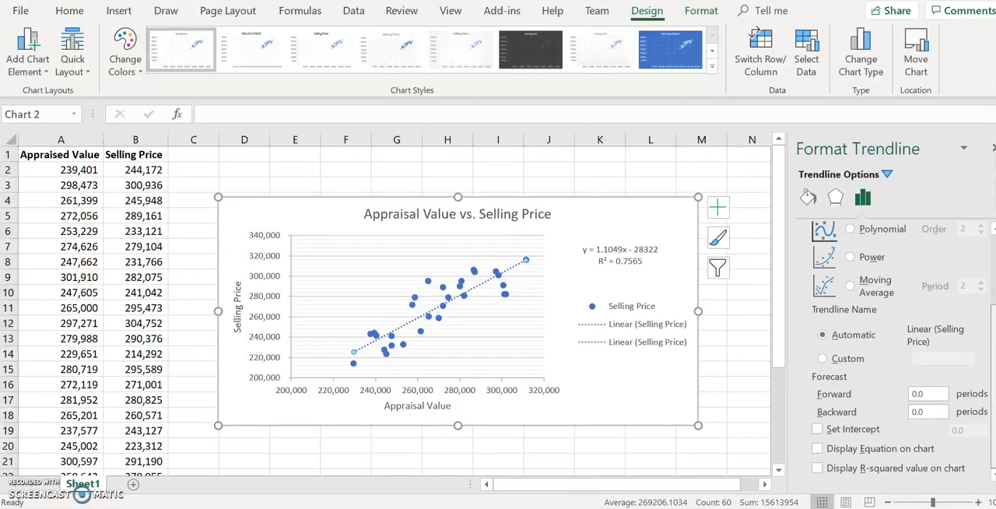
Step: Set the new trendline's intercept to 0 and display its equation and R-squared value on the chart
{"action": "left_click", "coordinate": [647, 257]}
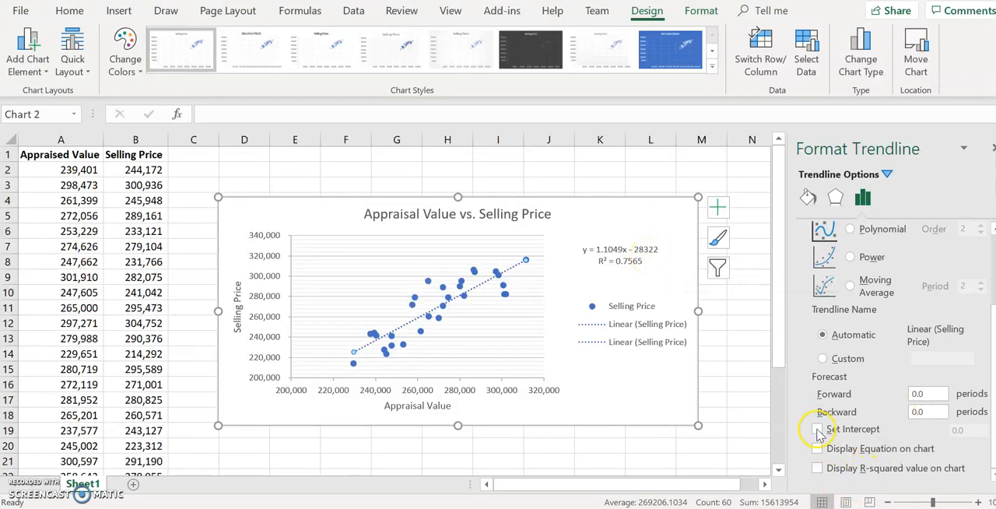
{"action": "left_click", "coordinate": [818, 431]}
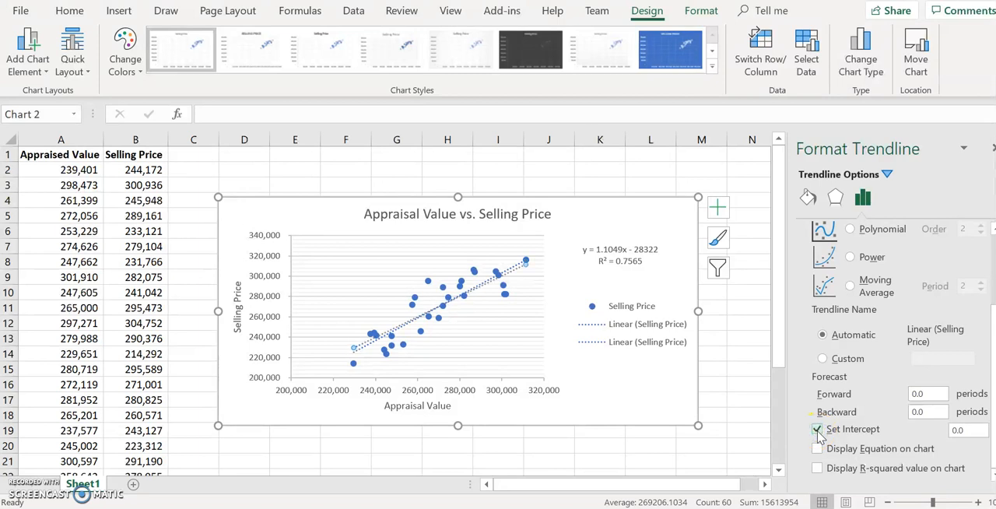
{"action": "left_click", "coordinate": [817, 449]}
{"action": "left_click", "coordinate": [820, 469]}
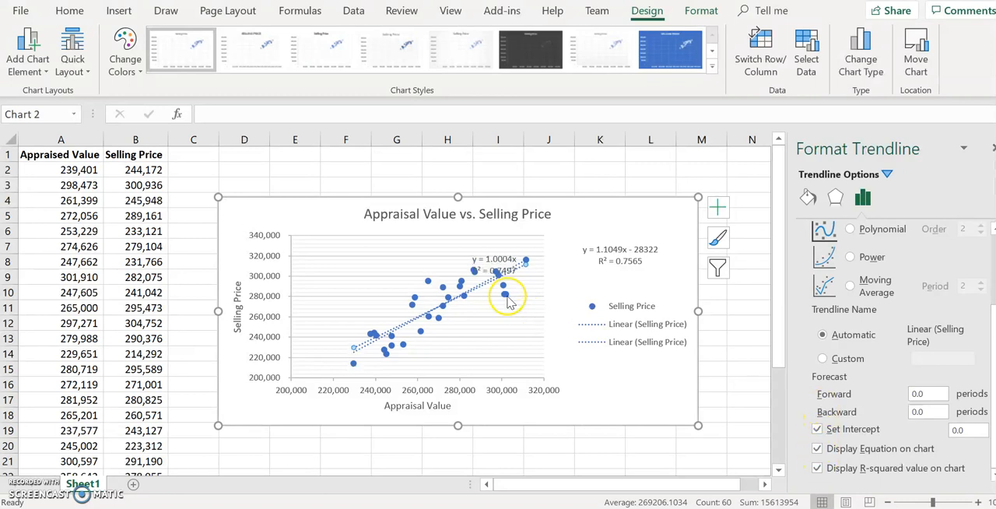
Step: Move the new trendline's equation label below the legend
{"action": "left_click", "coordinate": [500, 256]}
{"action": "left_click_drag", "start_coordinate": [502, 251], "coordinate": [631, 372]}
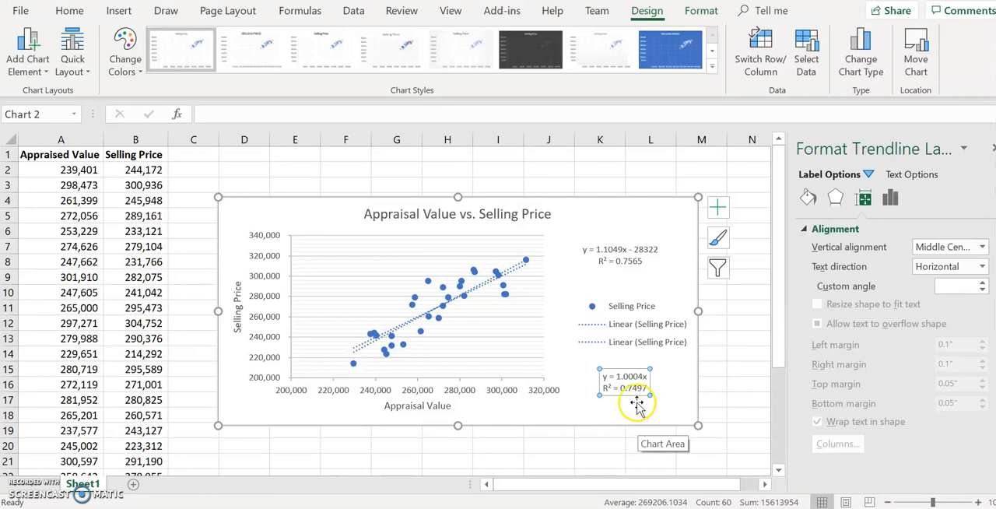
{"action": "left_click", "coordinate": [625, 249]}
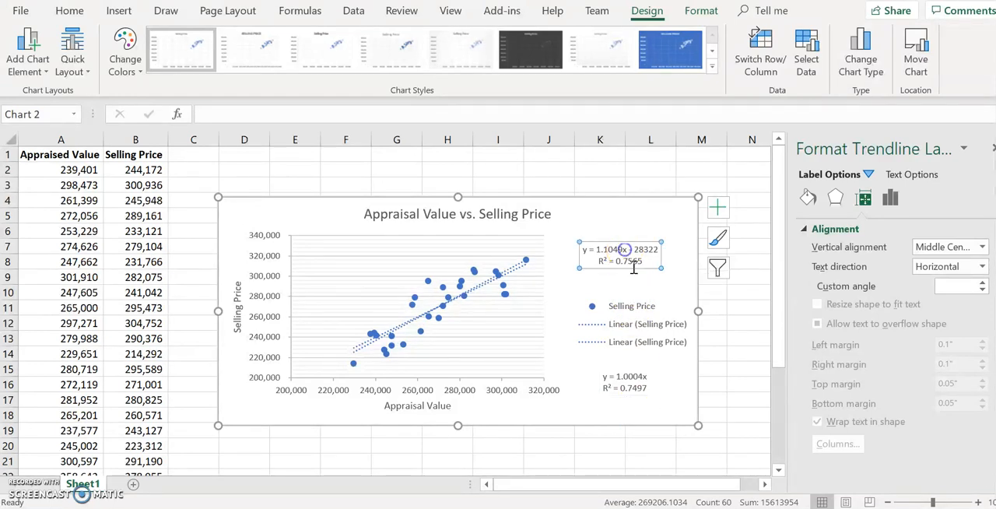